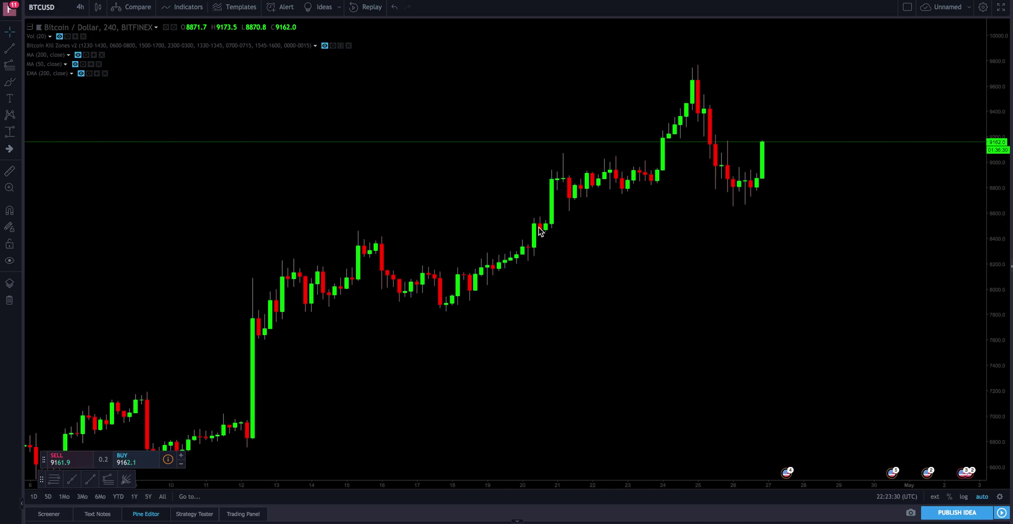
Draw a trend-based Fib extension across April 17 low, April 25 high and 8653.4 low, showing levels to 10576.7.
scroll(538, 231, "up", 2)
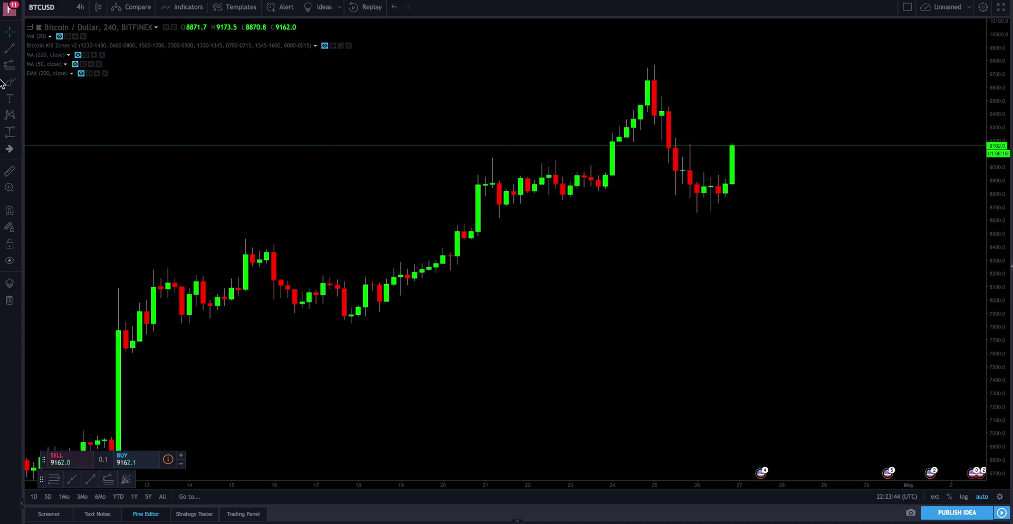
left_click(18, 67)
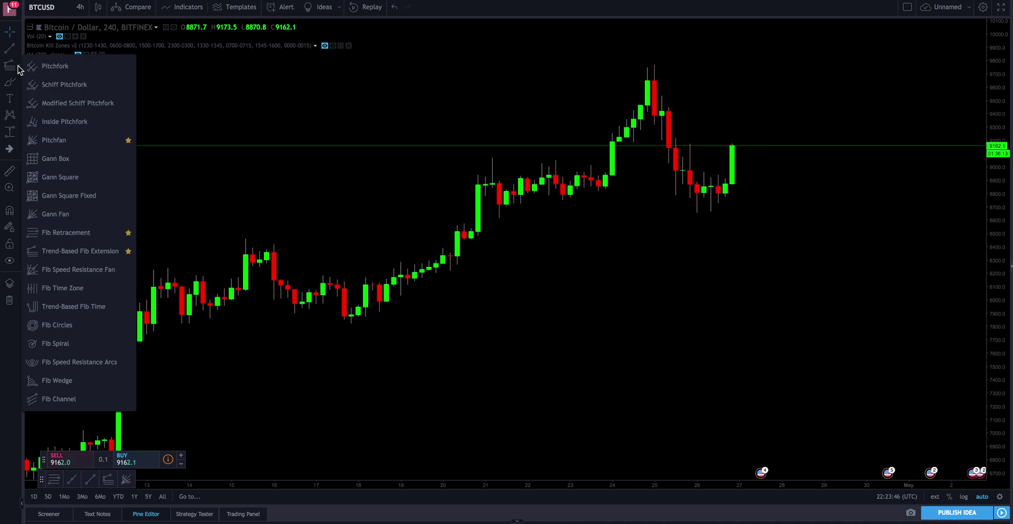
left_click(63, 252)
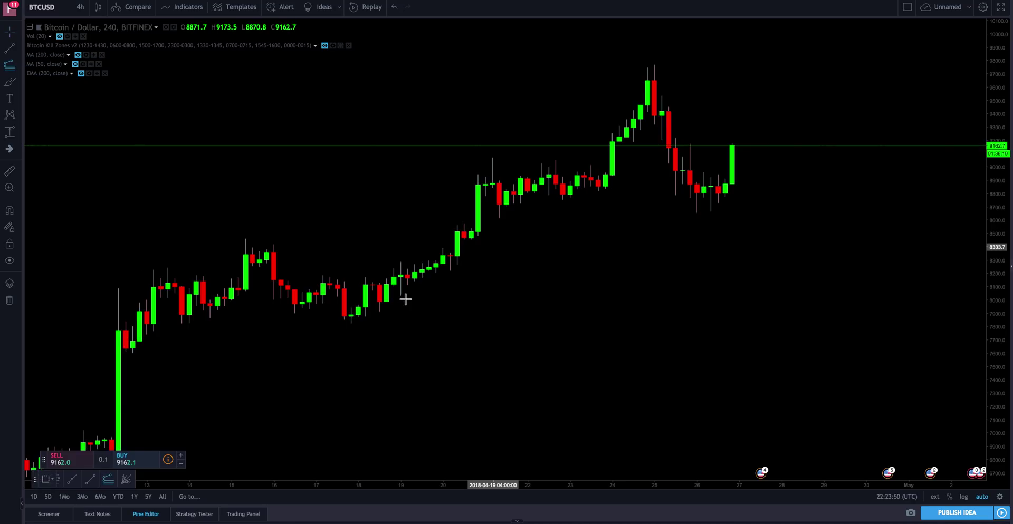
left_click(350, 321)
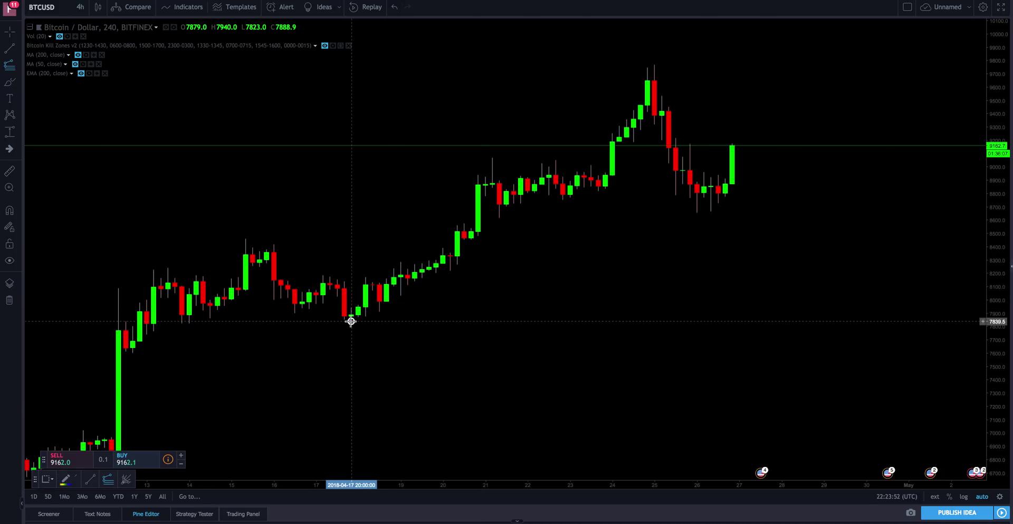
left_click(654, 65)
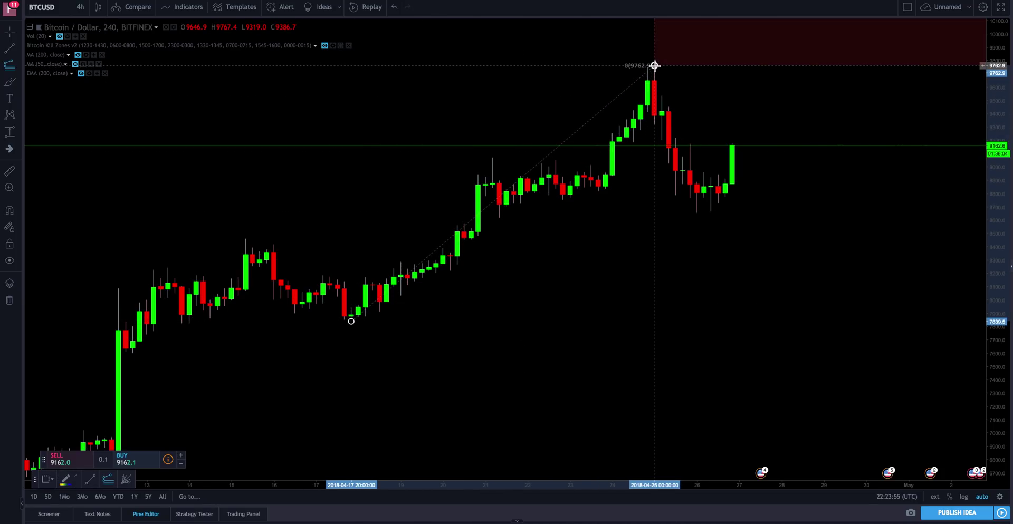
left_click(697, 213)
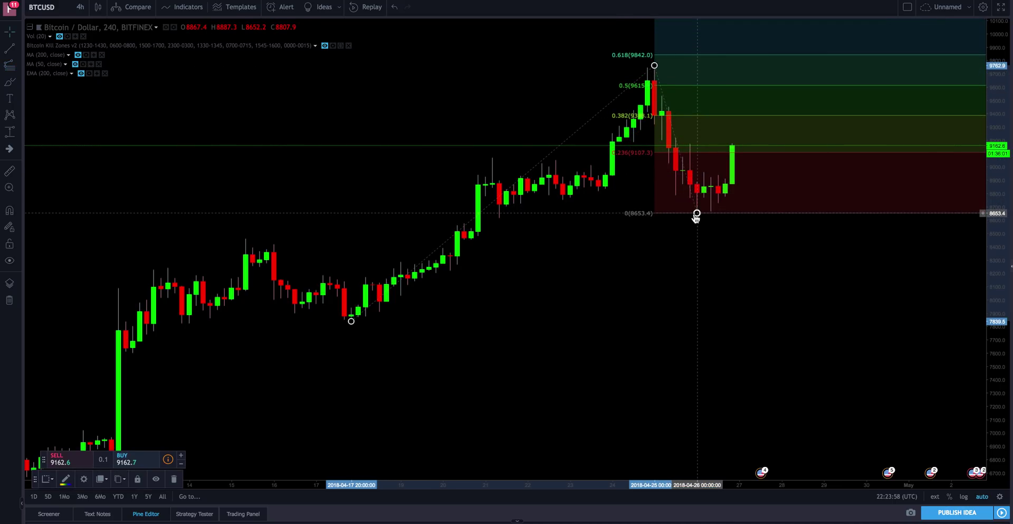
left_click_drag(1001, 214, 1000, 296)
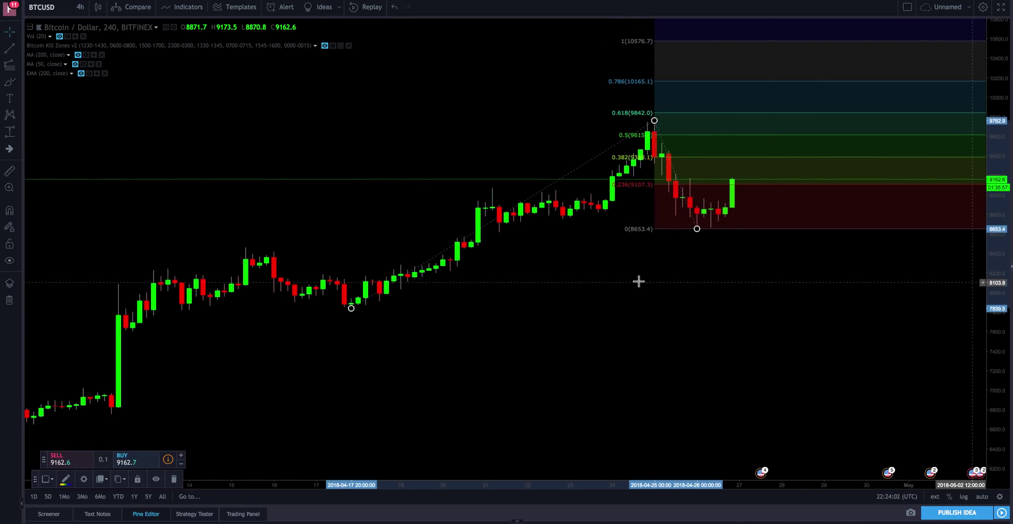
scroll(595, 283, "up", 3)
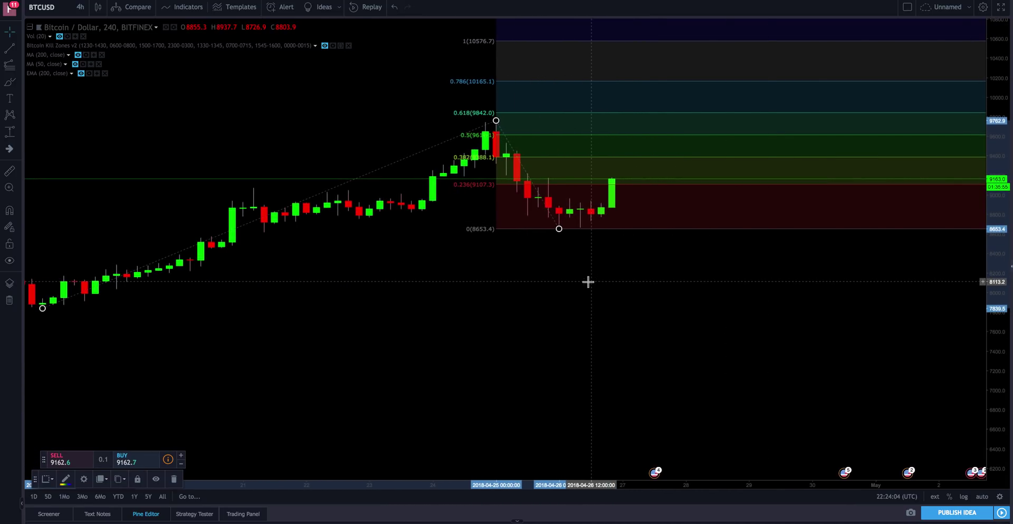
scroll(249, 232, "left", 5)
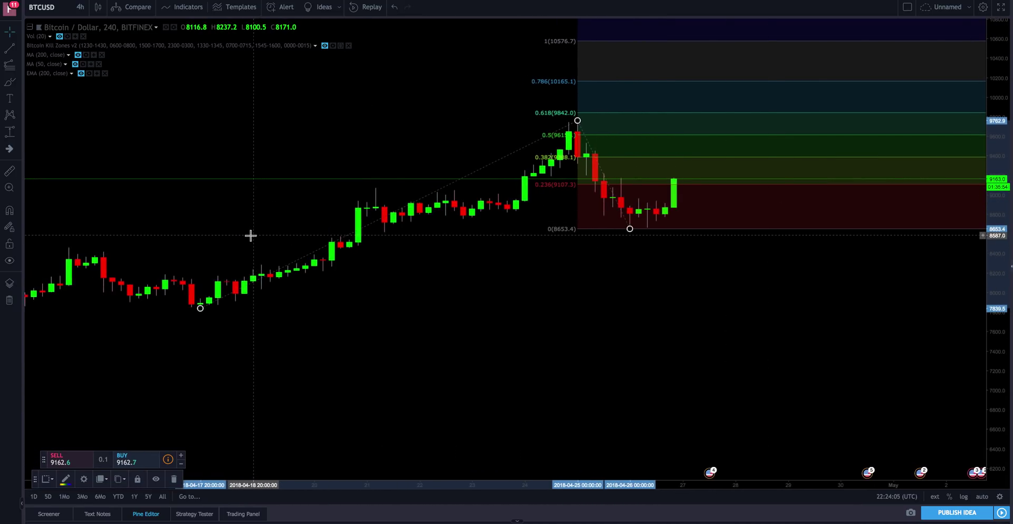
Draw a magenta trend line along the April 17–25 rally and shift it to start at the 8653.4 low.
left_click(9, 48)
left_click_drag(214, 311, 584, 120)
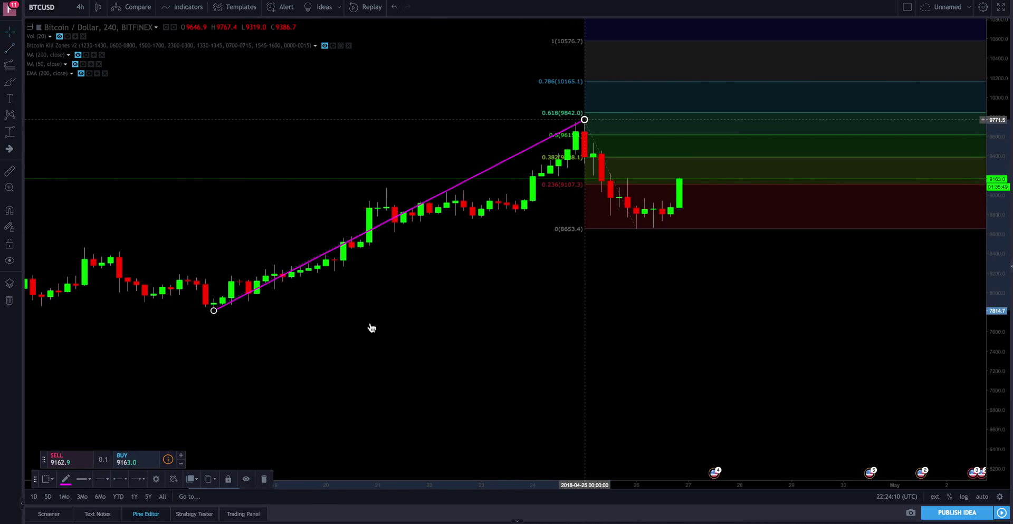
left_click_drag(386, 222, 812, 140)
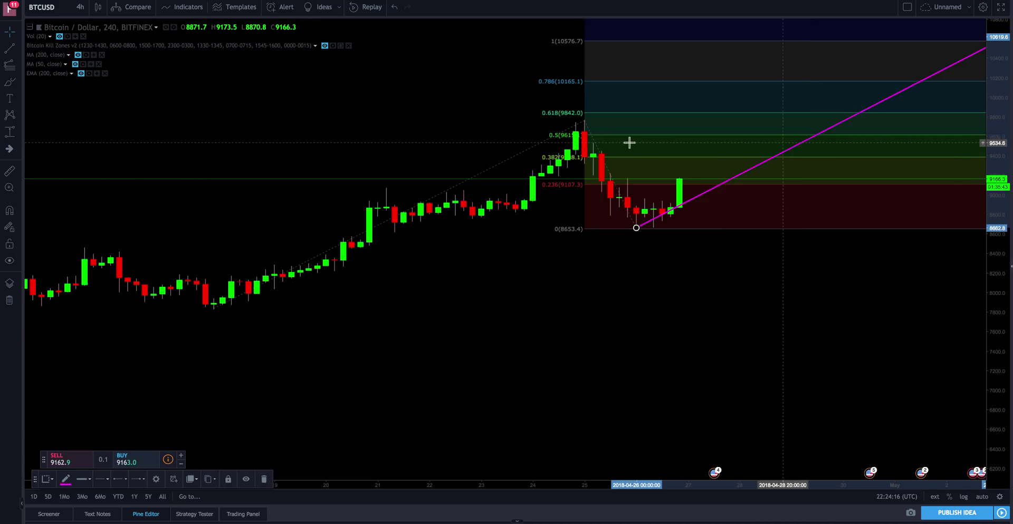
scroll(622, 142, "right", 5)
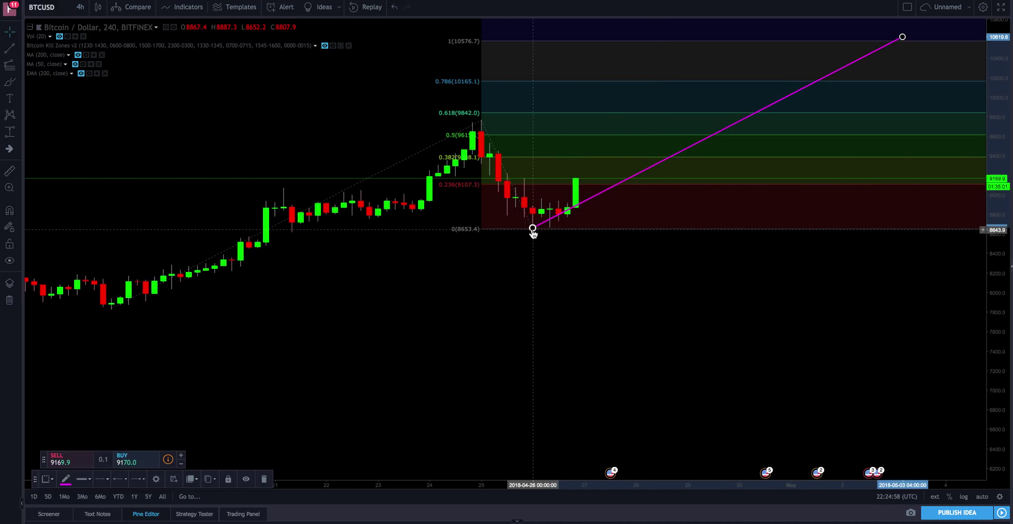
Delete the magenta trend line and the Fib extension, then auto-fit the price scale to the candles.
key("Delete")
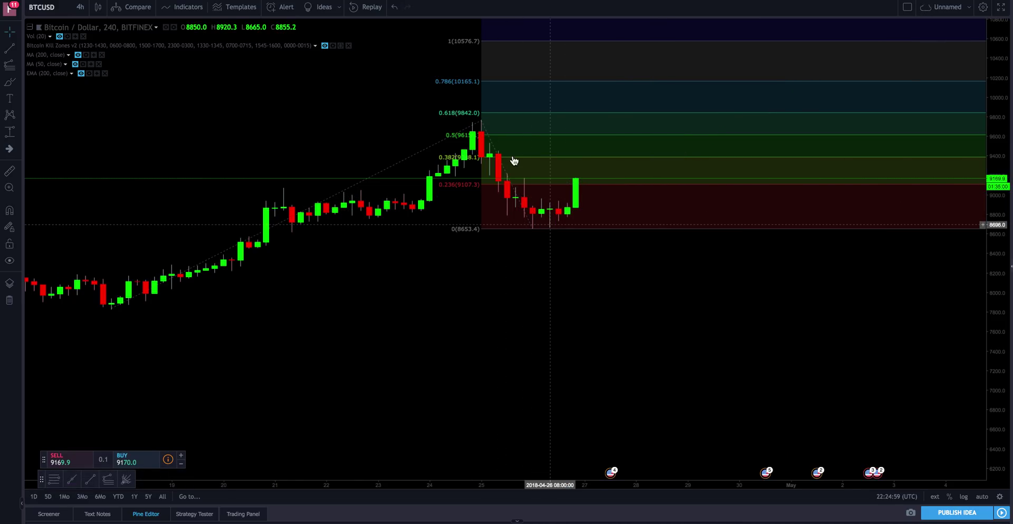
left_click(483, 124)
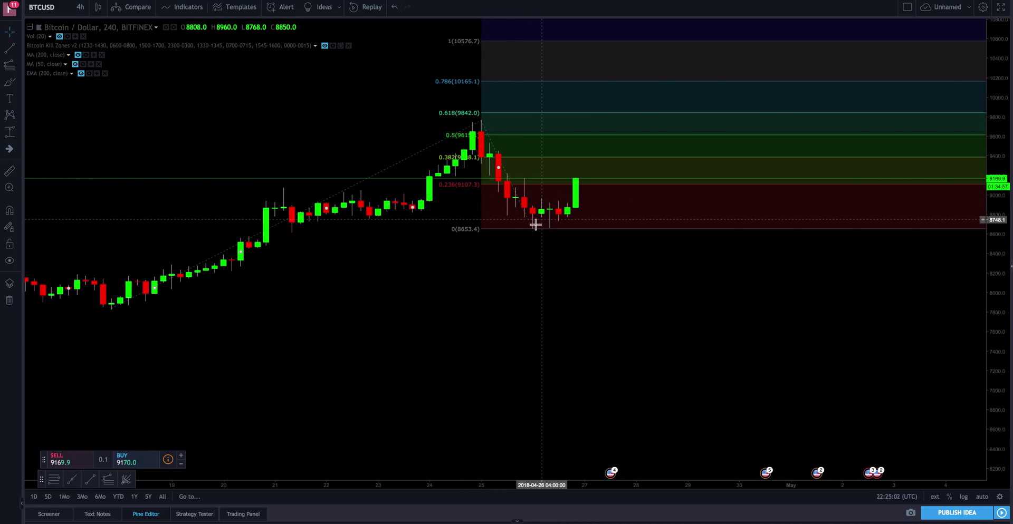
key("Delete")
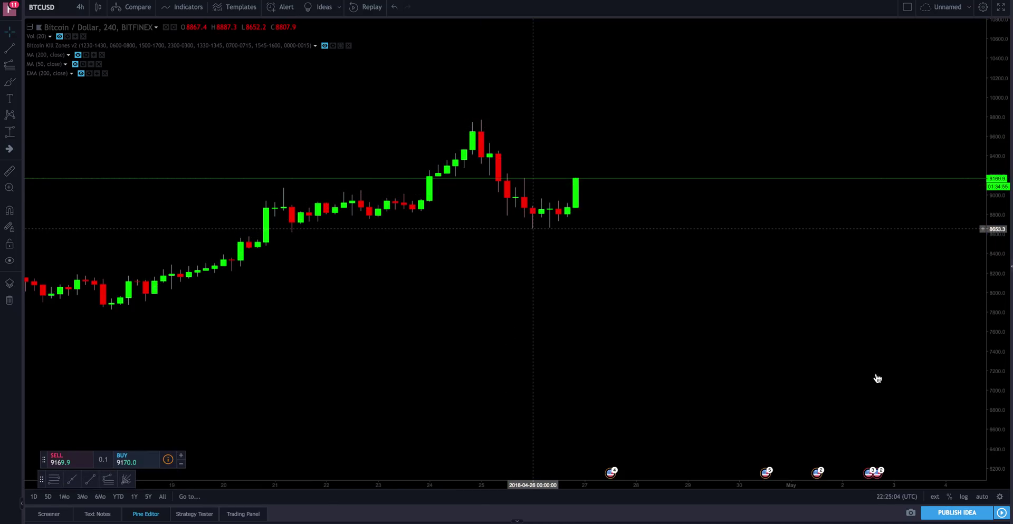
left_click(981, 497)
scroll(608, 289, "down", 3)
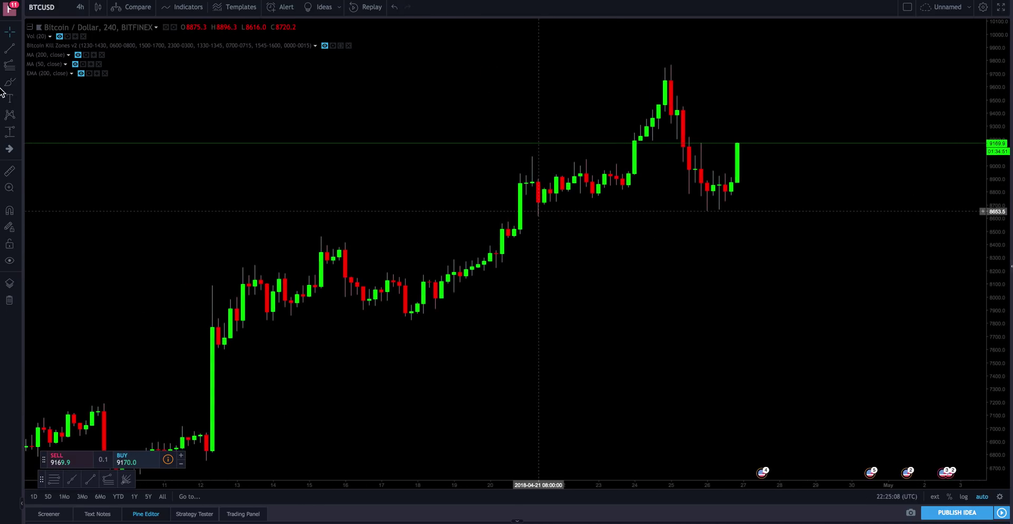
With Magnet mode on, draw a Fib extension from 7823.0 low to 9767.4 high, anchored at 8652.2.
left_click(17, 67)
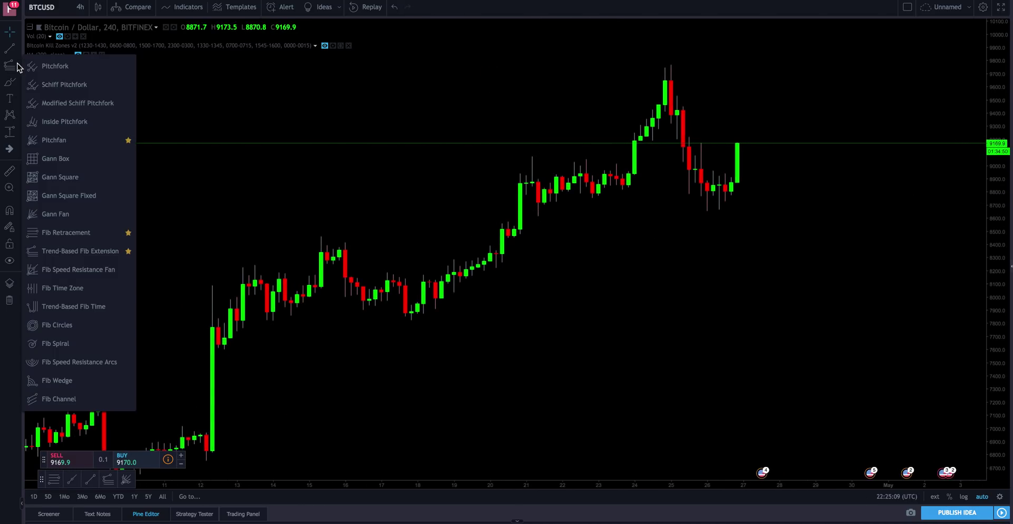
left_click(61, 252)
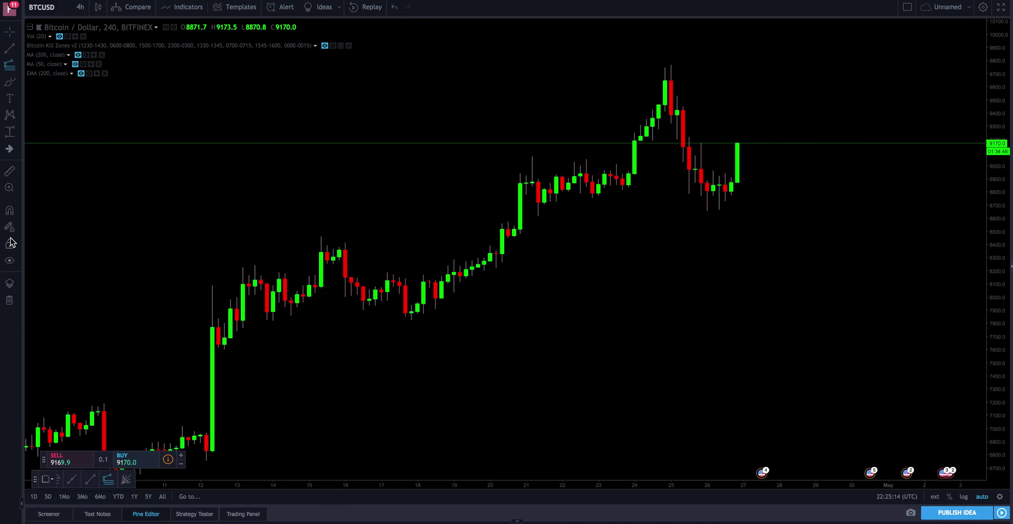
left_click(9, 212)
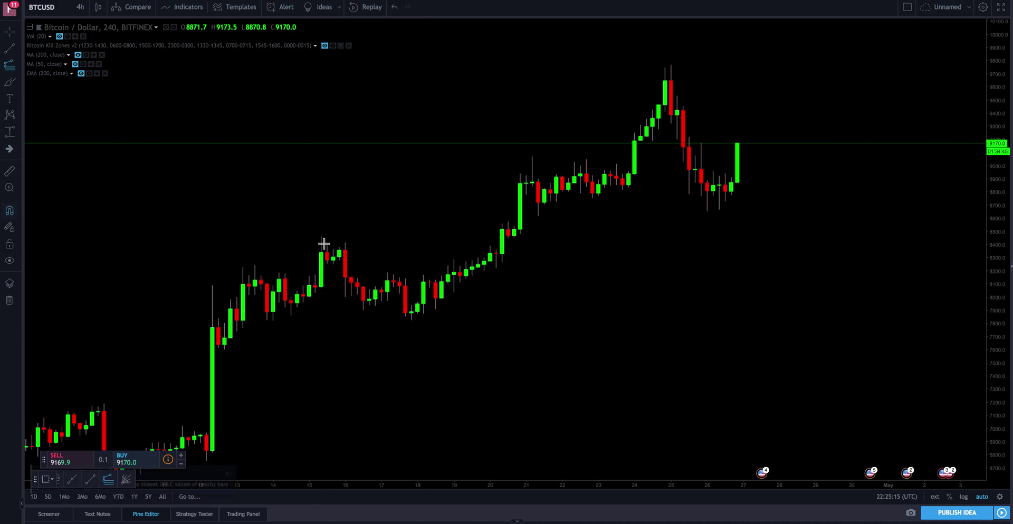
left_click(410, 320)
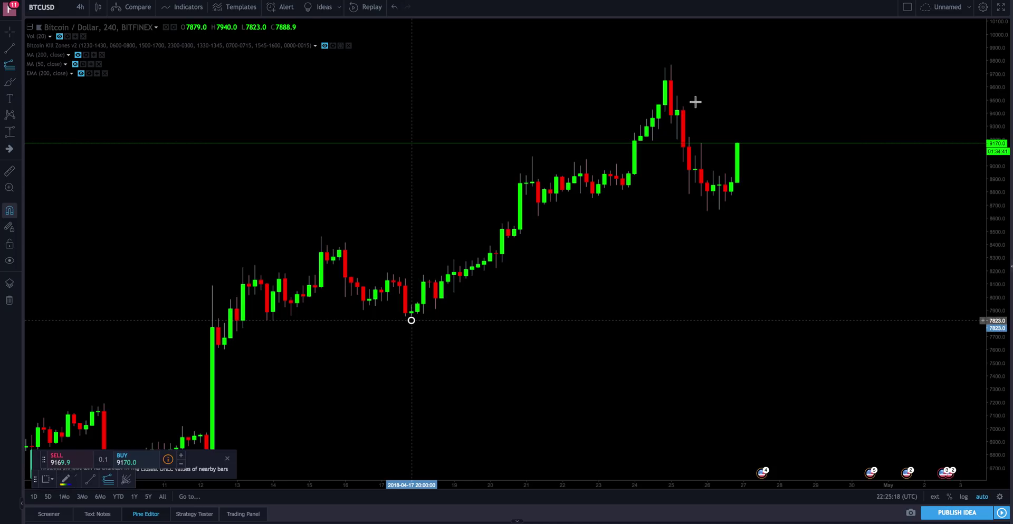
left_click(669, 66)
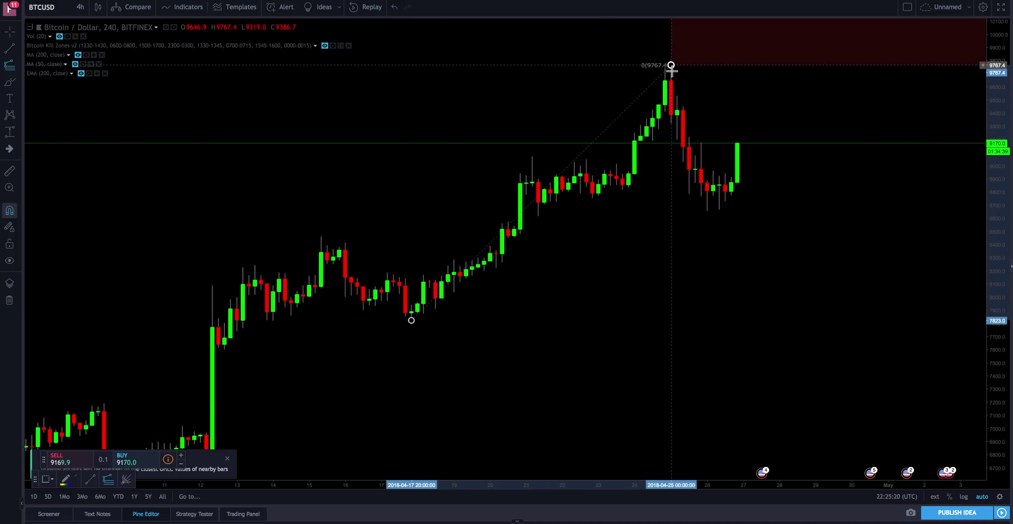
left_click(704, 215)
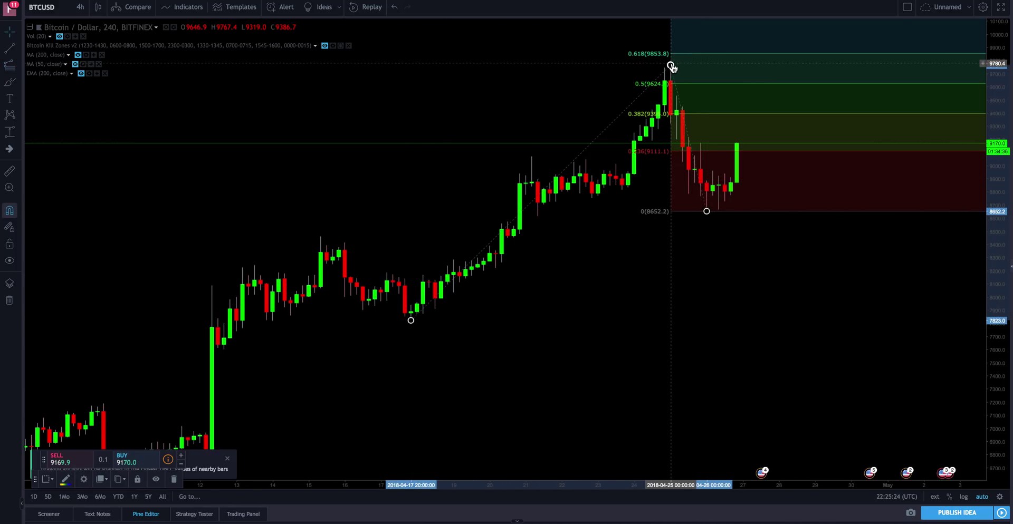
scroll(498, 215, "up", 5)
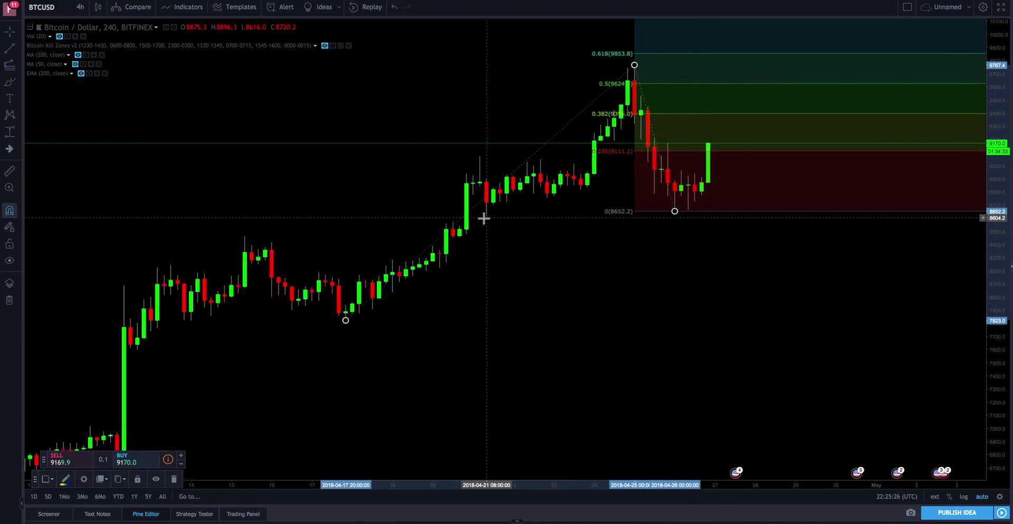
left_click(9, 48)
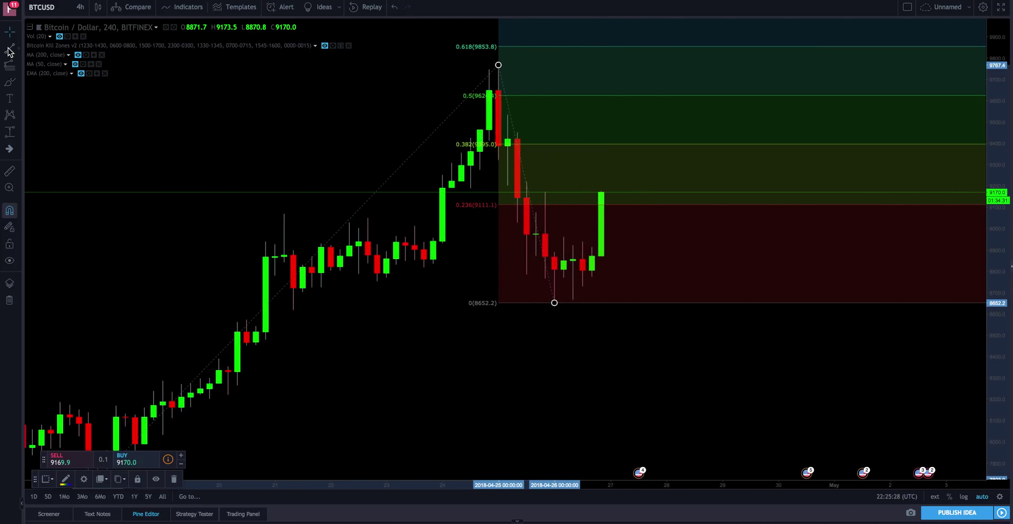
Copy the April 17–25 rally slope into a trend line from the 8652.2 low reaching the 1 level (10596.6).
scroll(211, 253, "down", 1)
scroll(233, 250, "down", 1)
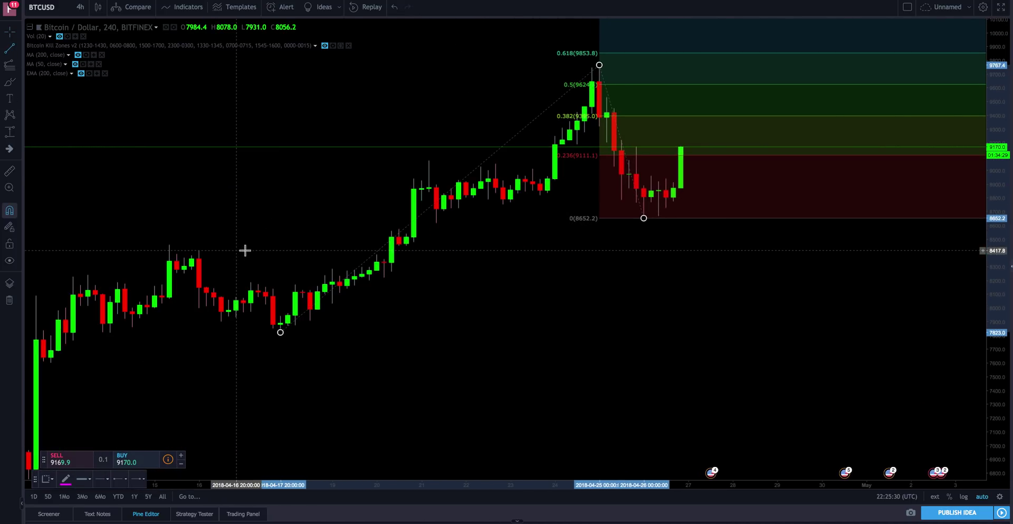
left_click(280, 332)
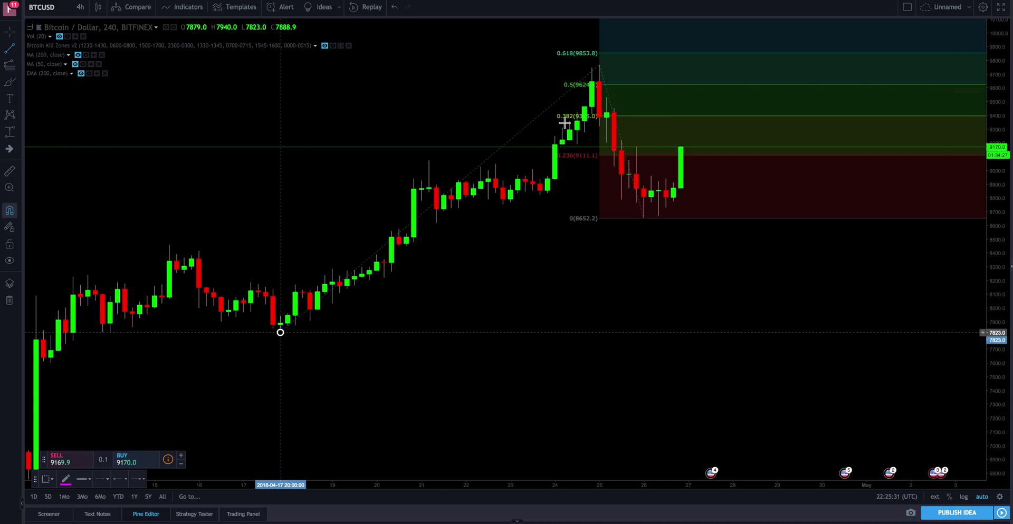
left_click(599, 66)
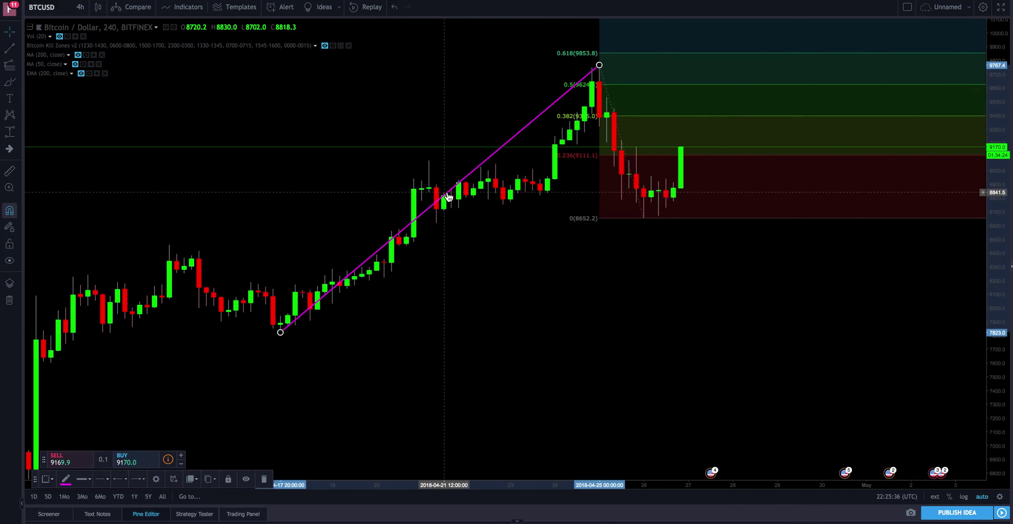
left_click_drag(448, 196, 807, 79)
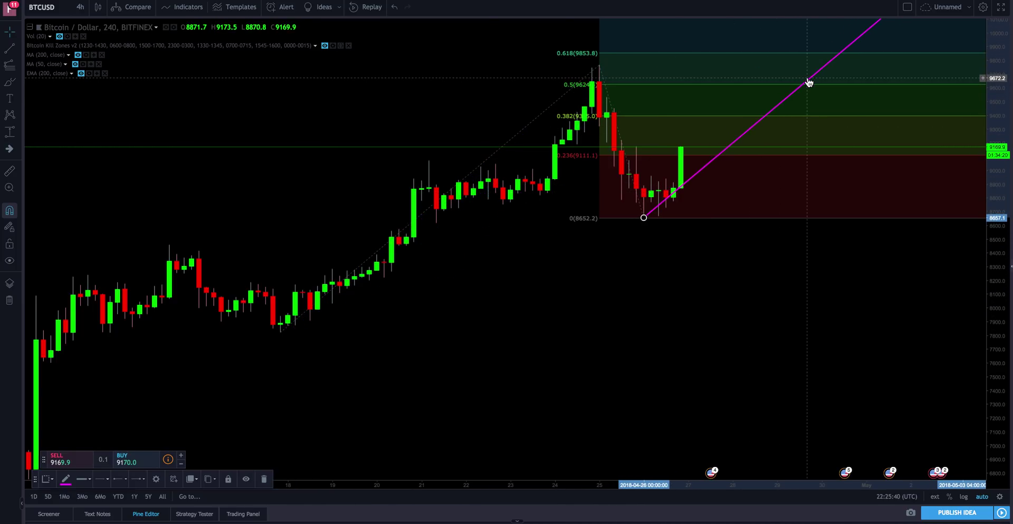
scroll(735, 253, "up", 3)
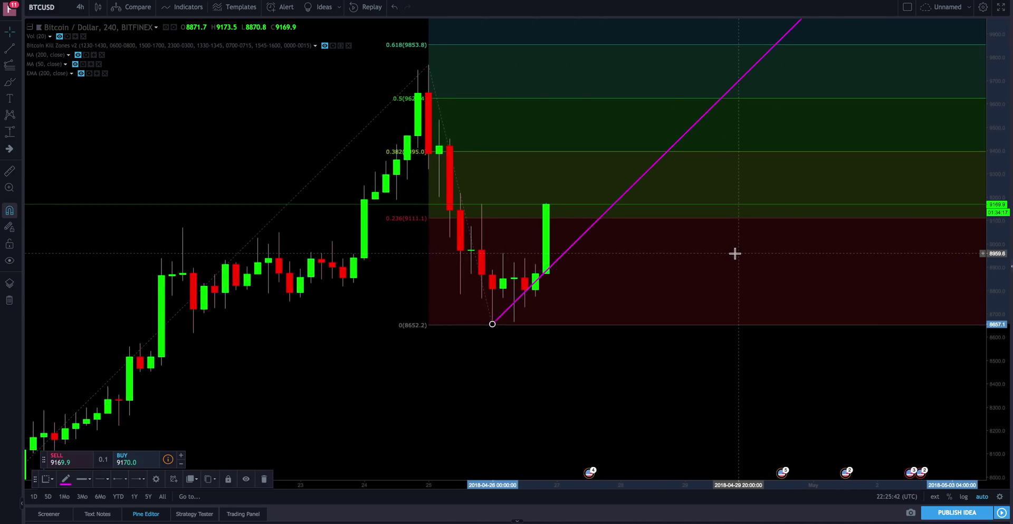
left_click_drag(997, 160, 1004, 293)
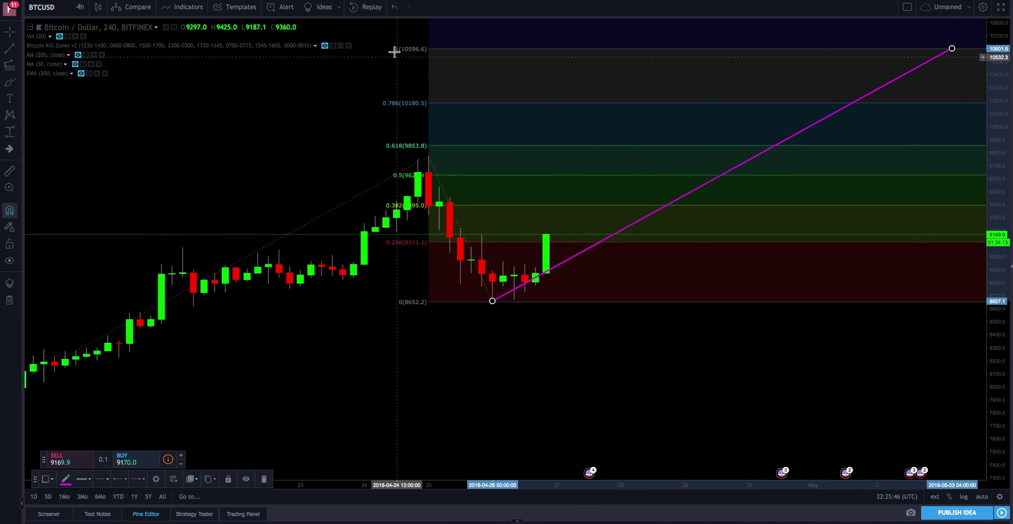